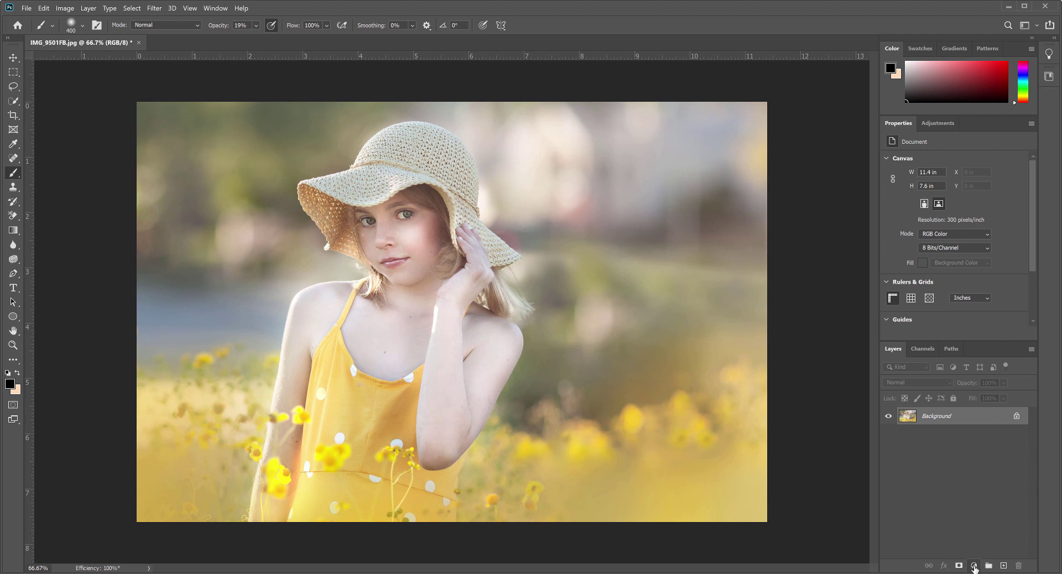
Step: Add a Gradient Fill layer above the Background and open its Gradient Editor
left_click(973, 566)
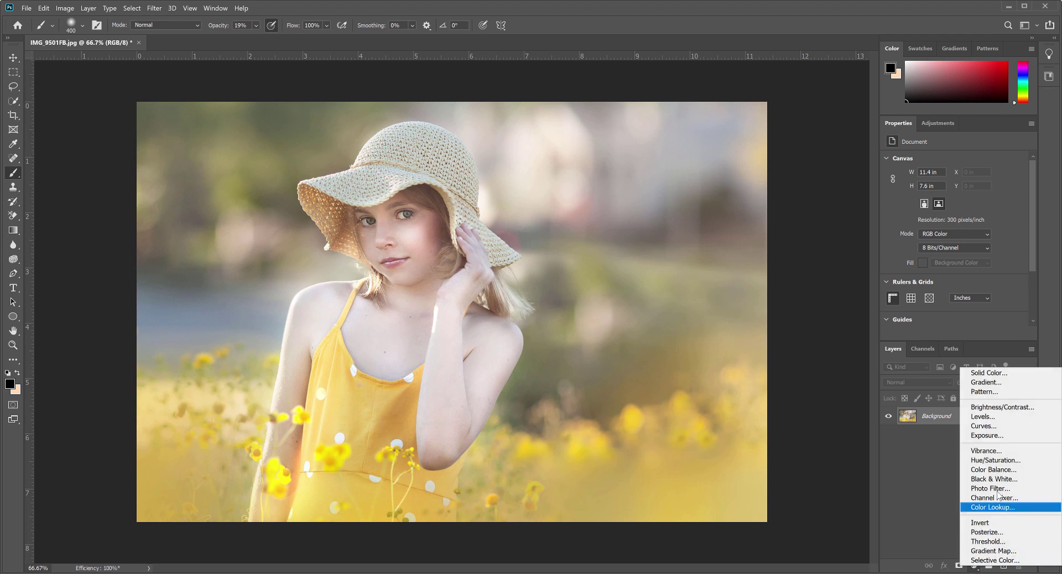
left_click(997, 383)
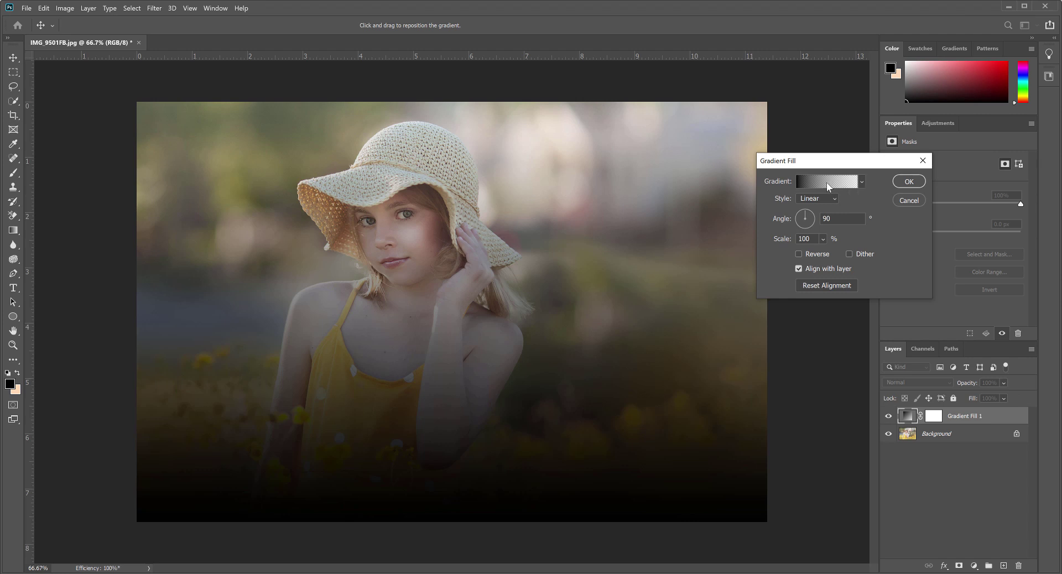
left_click(826, 183)
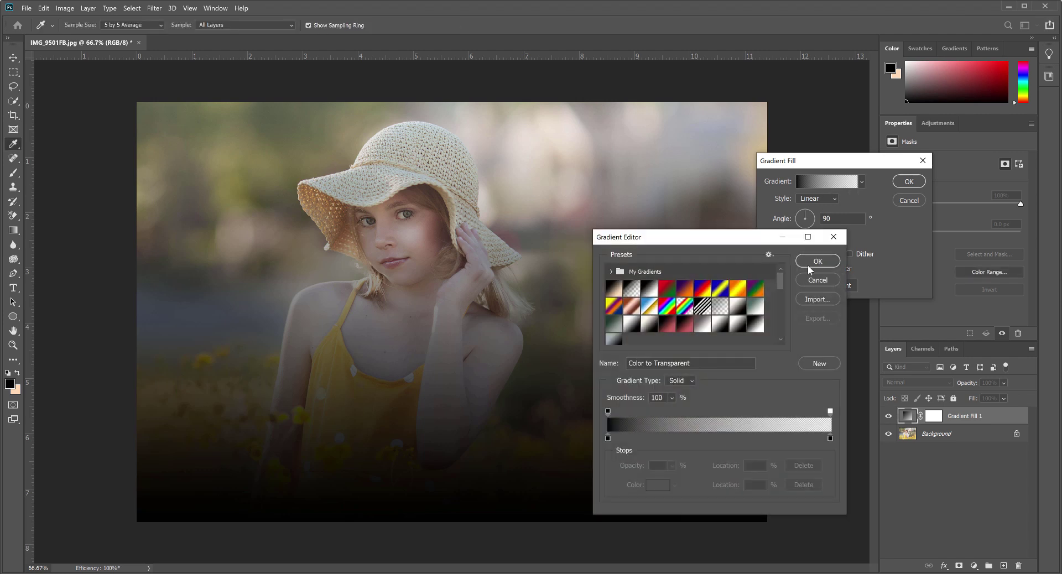
scroll(663, 291, "down", 3)
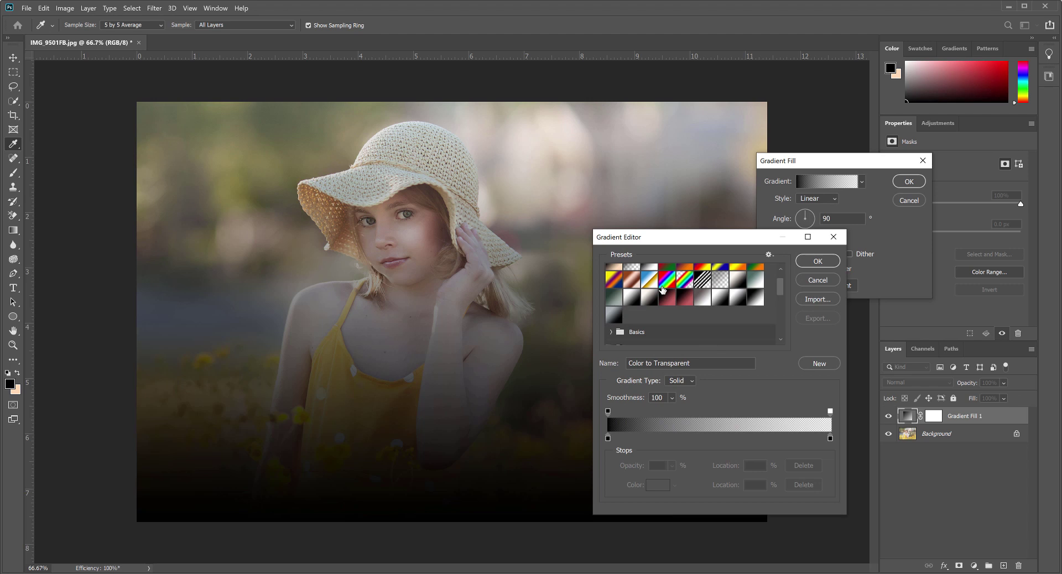
scroll(676, 301, "down", 3)
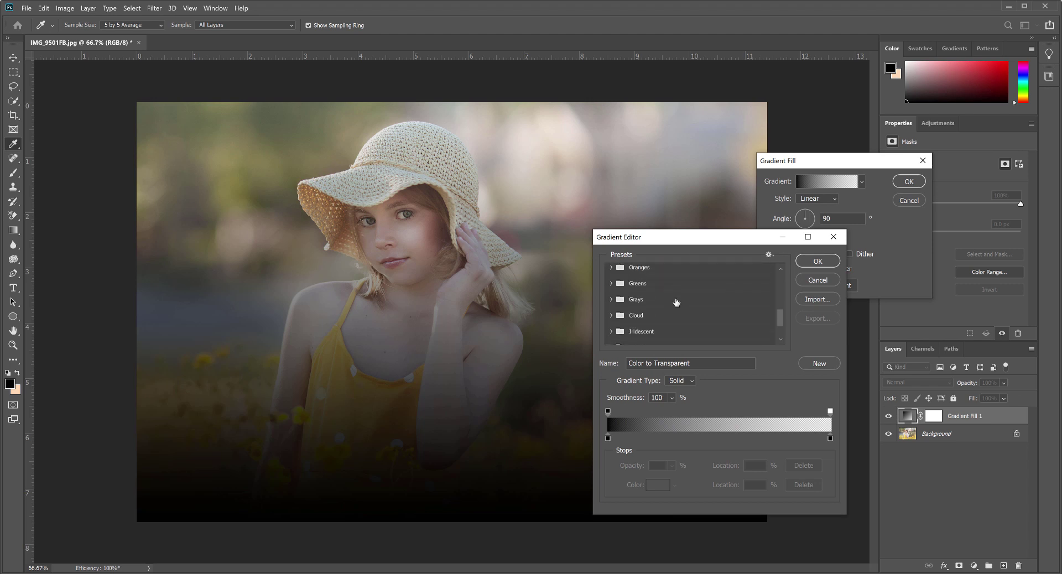
scroll(676, 301, "up", 5)
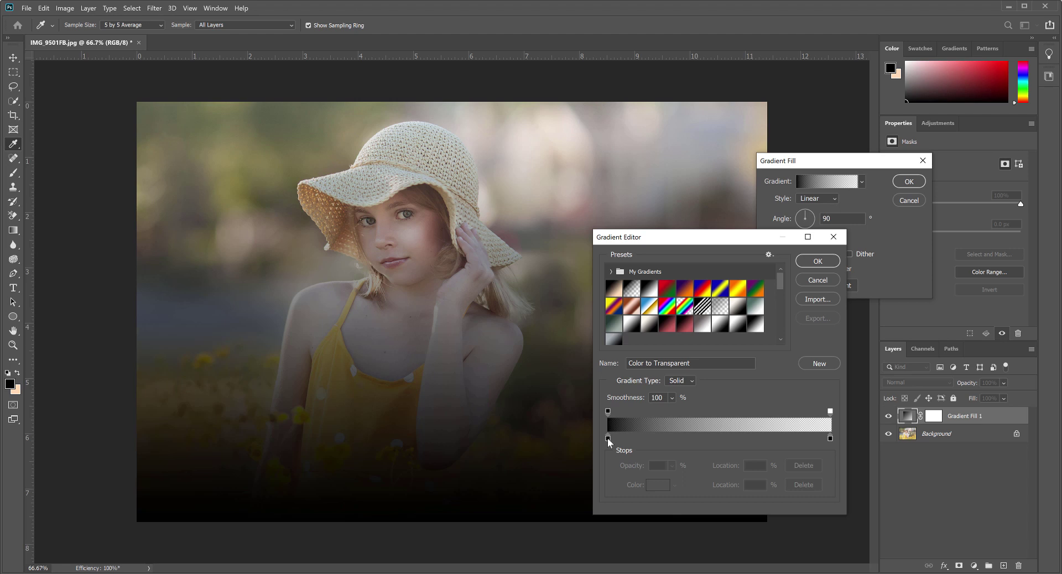
Step: Set the gradient's left colour stop to pale yellow fefbcf
double_click(607, 438)
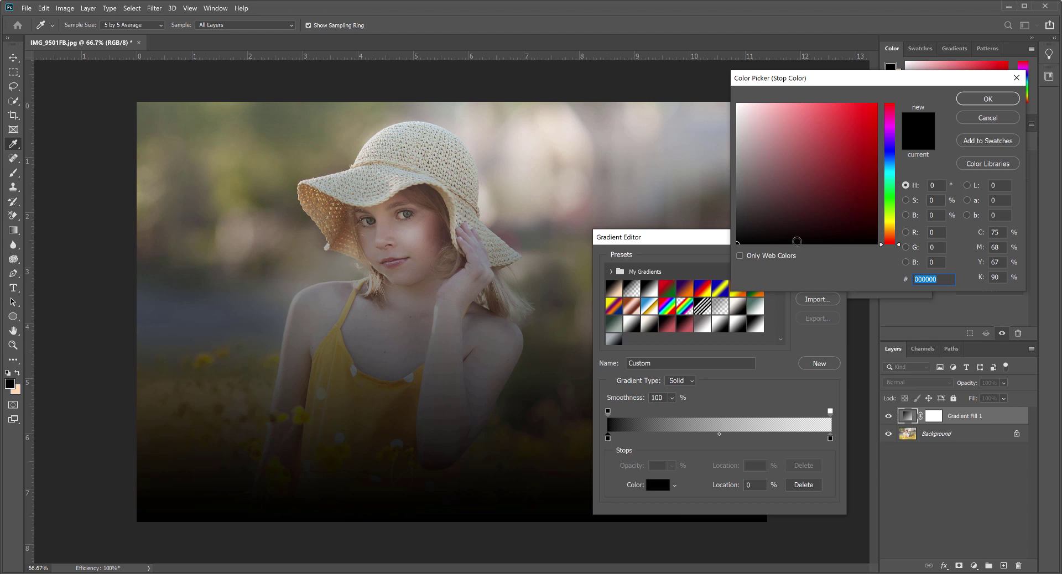
left_click(891, 223)
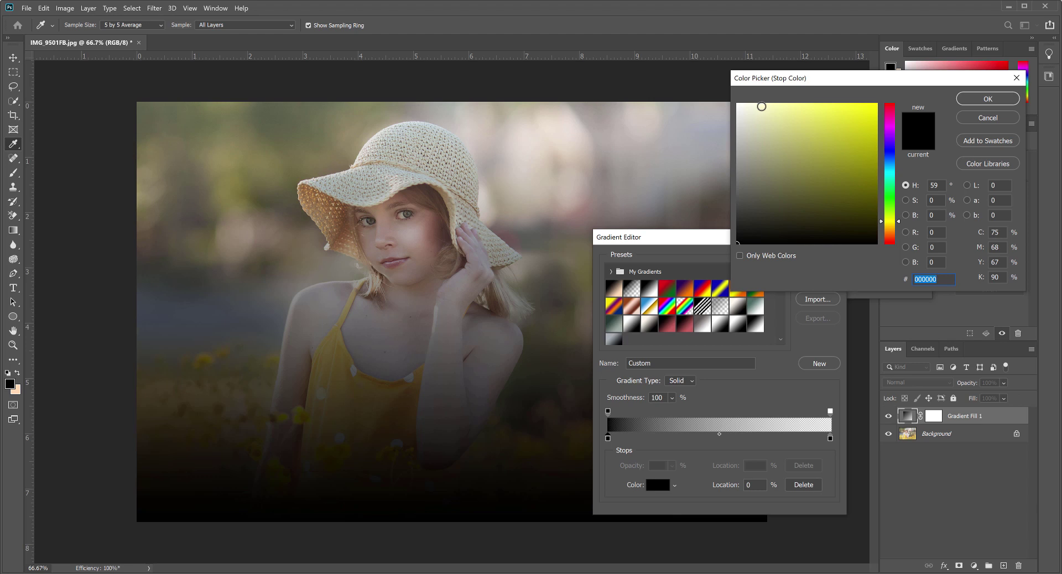
left_click(761, 106)
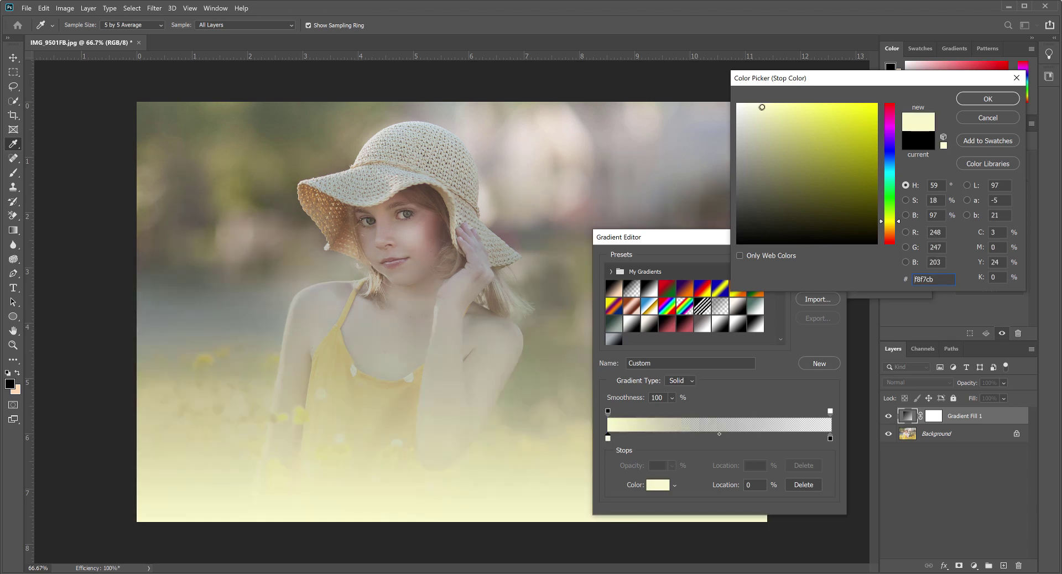
left_click(768, 105)
left_click(888, 223)
left_click(762, 104)
left_click(831, 437)
left_click(963, 96)
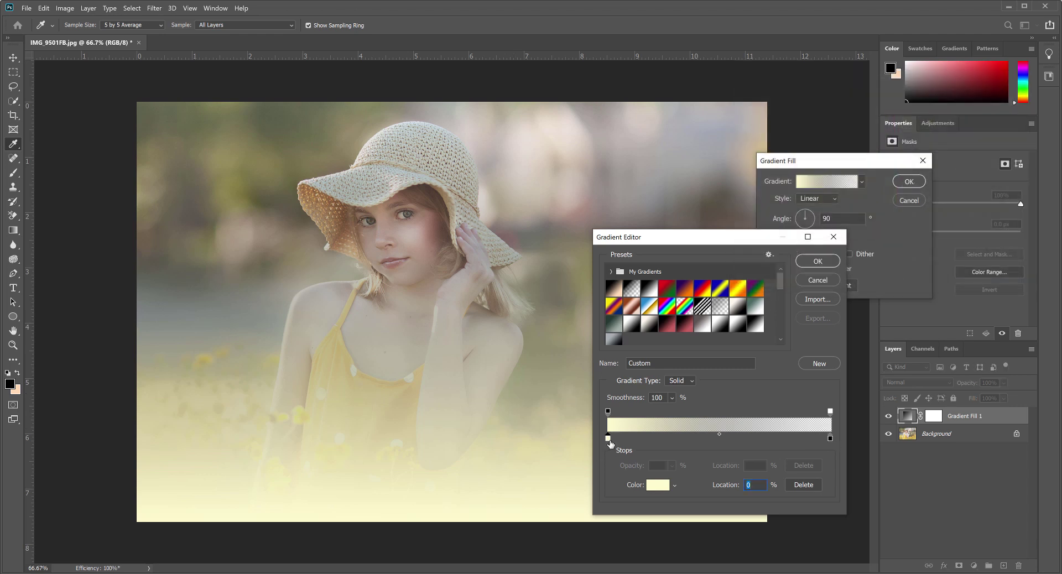
Step: Set the gradient's right colour stop to near-white fbf9f9
left_click(830, 437)
left_click(656, 484)
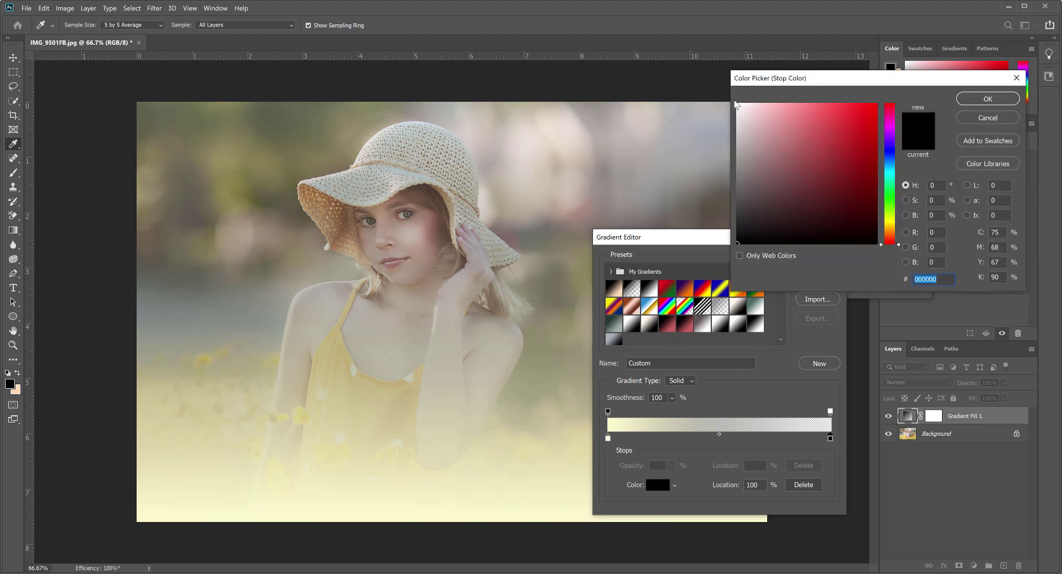
left_click(488, 243)
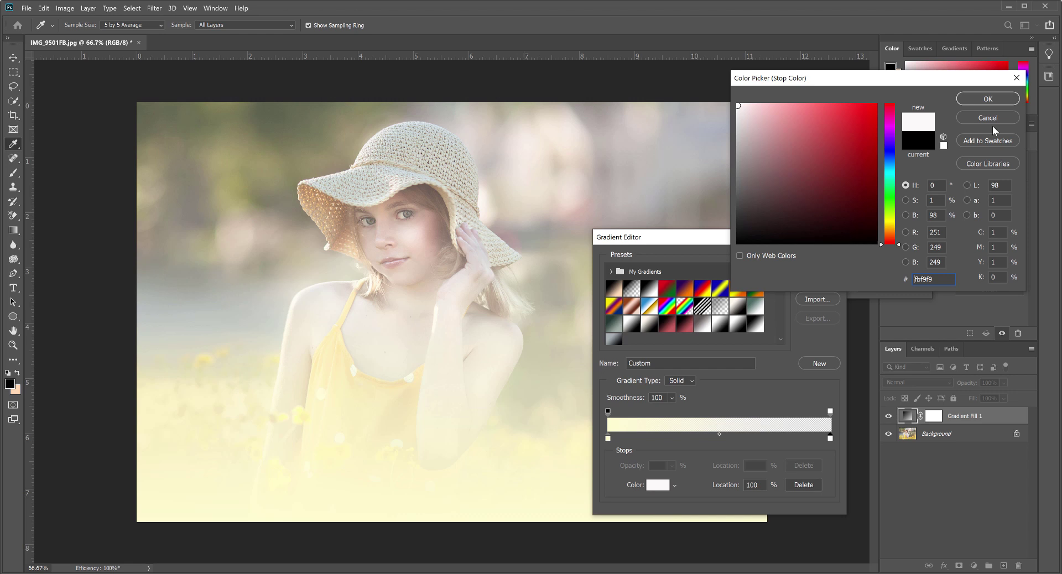
left_click(989, 101)
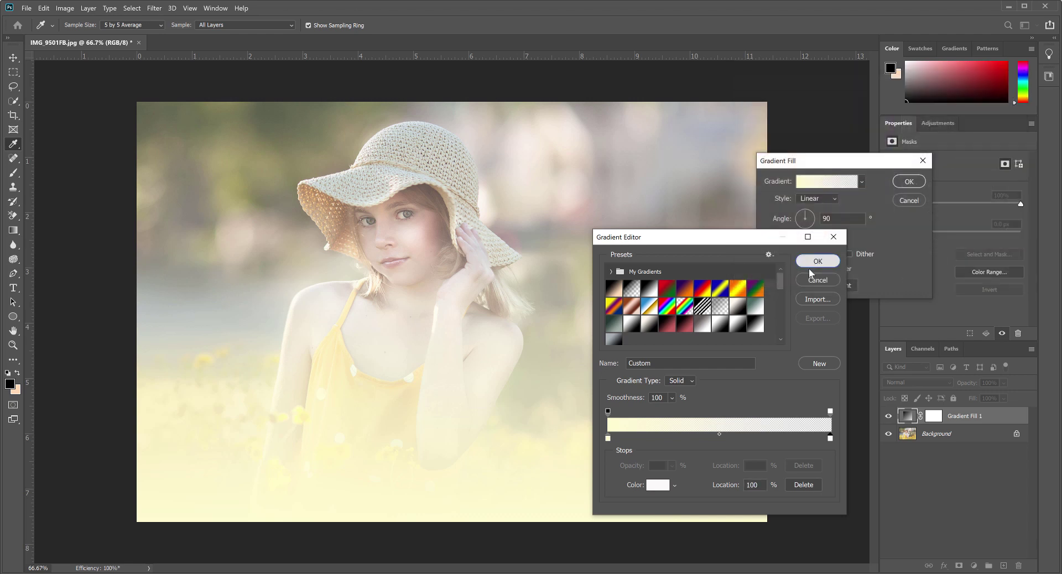
Step: Accept the yellow gradient, switch its Style to Radial, and nudge the glow down-left
left_click(810, 266)
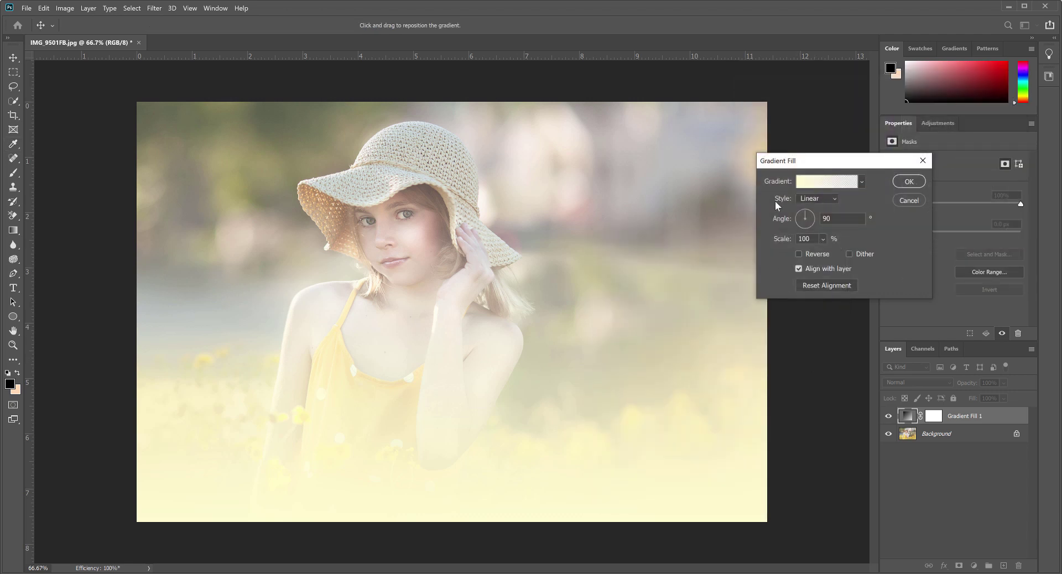
left_click(820, 200)
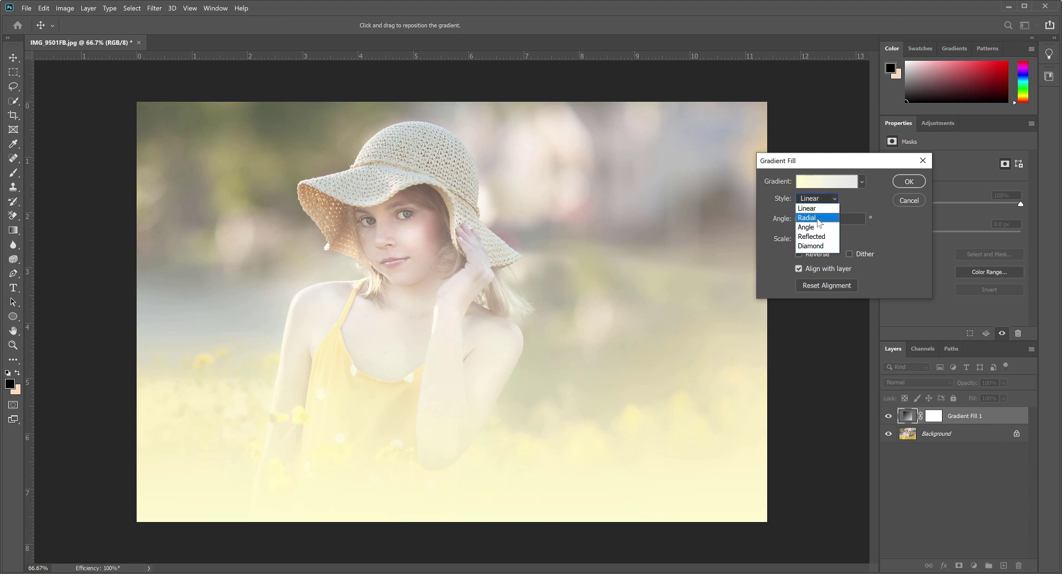
left_click(818, 218)
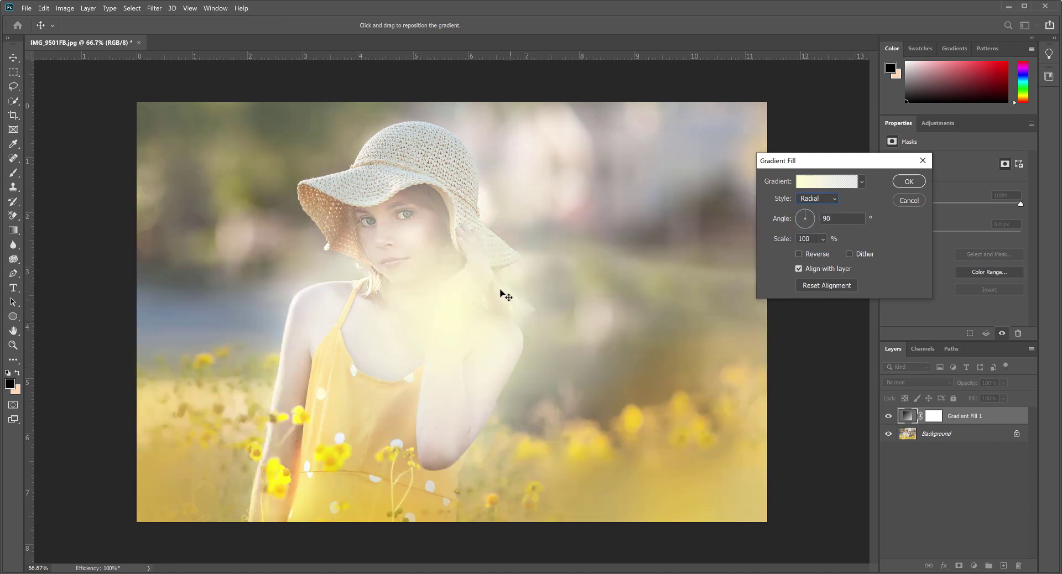
left_click_drag(500, 292, 476, 299)
Step: Try Diamond style, return to Radial, and move the glow up-left toward the hat
left_click(823, 201)
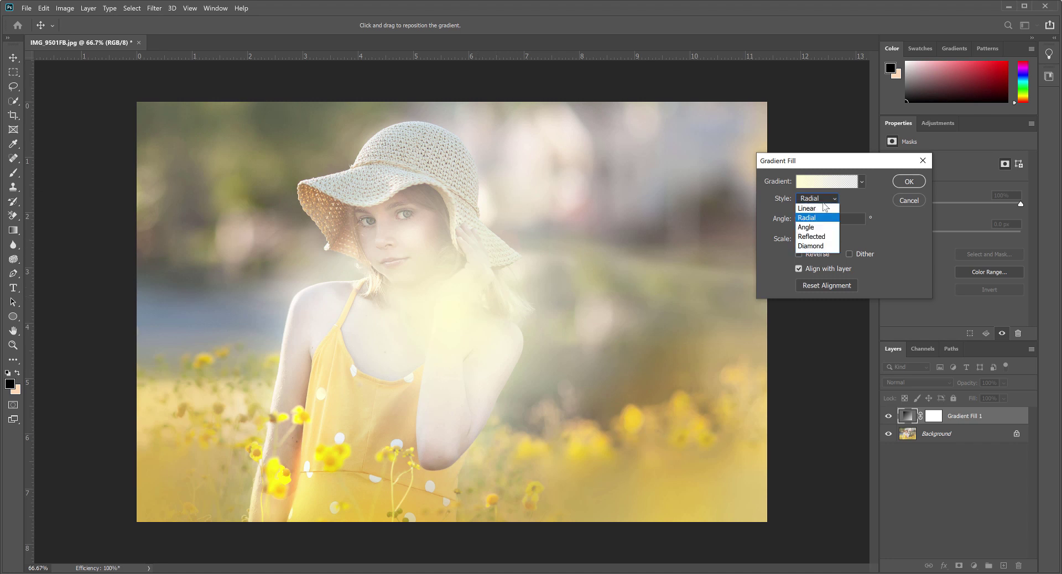
left_click(811, 246)
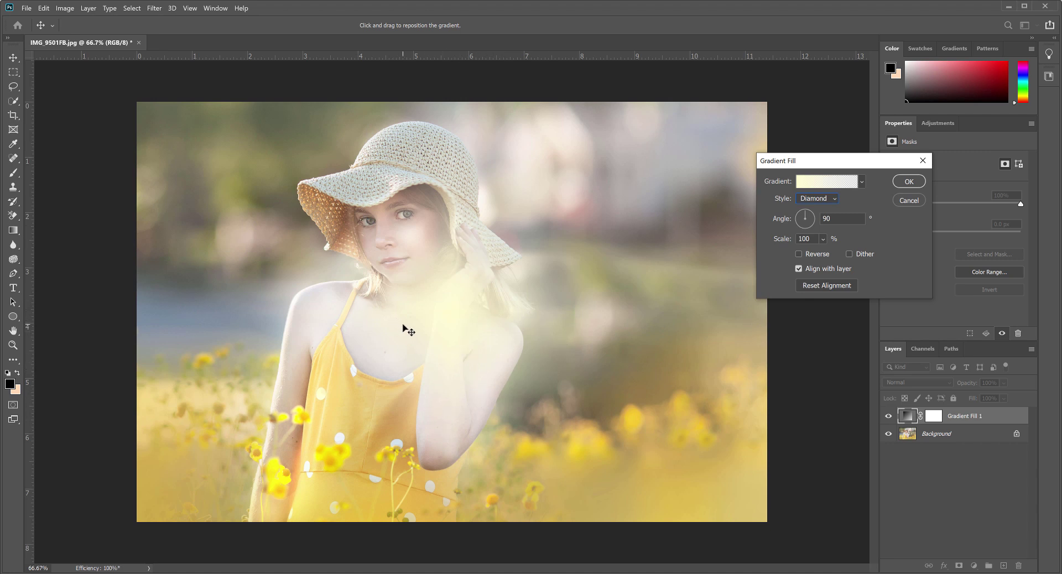
left_click(818, 201)
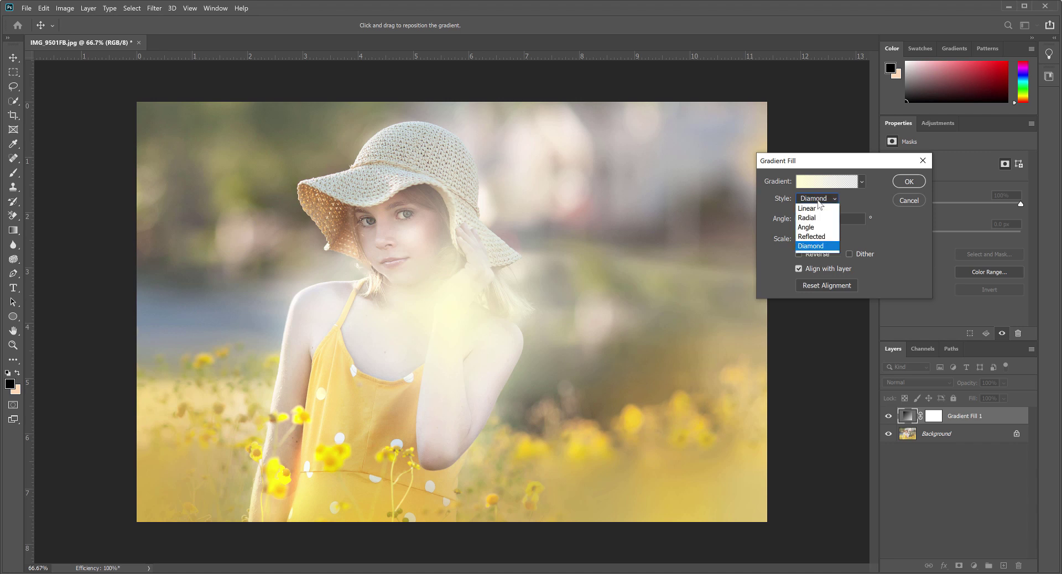
left_click(807, 217)
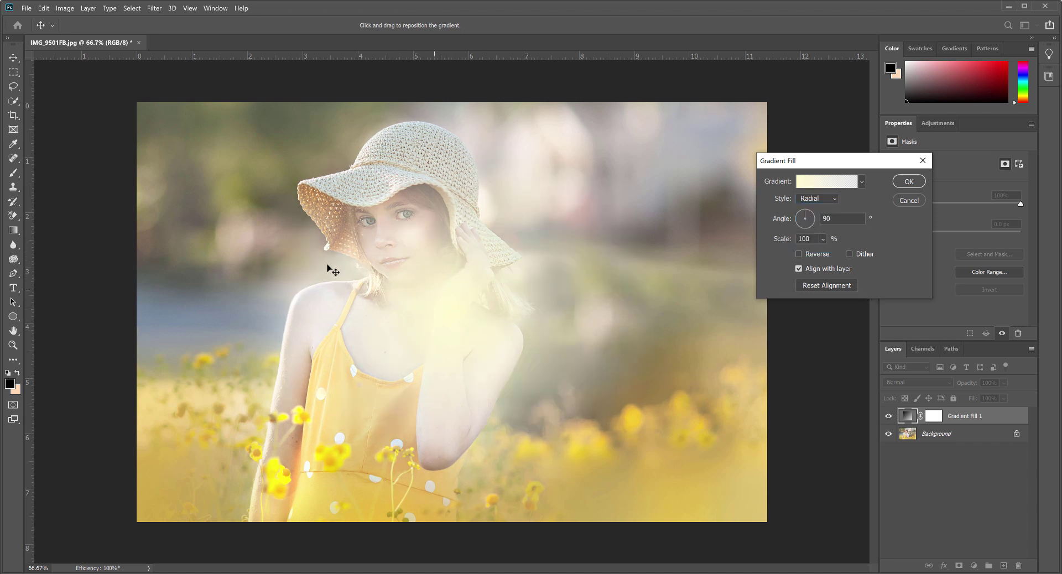
left_click_drag(330, 270, 291, 173)
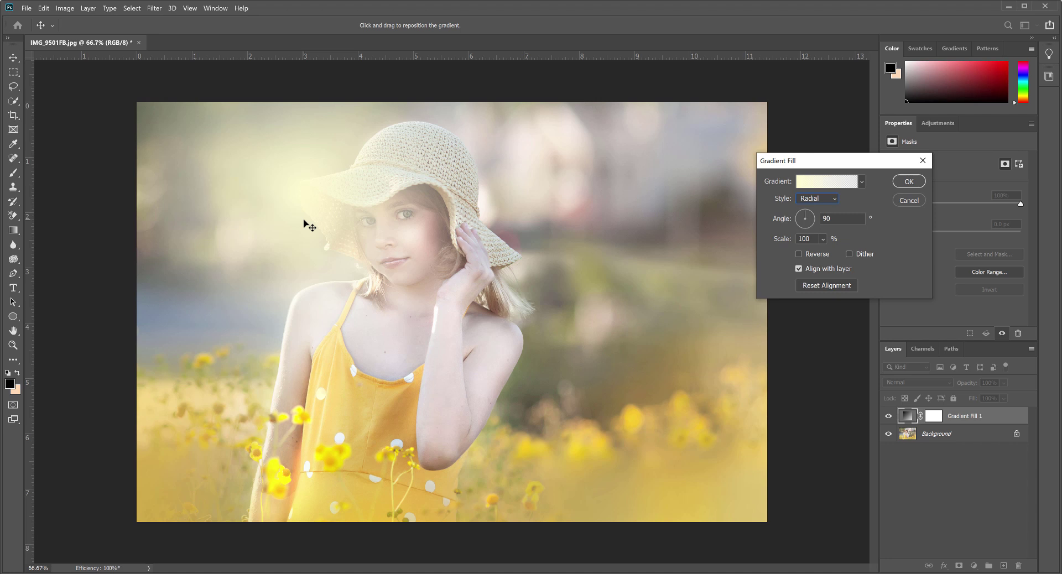
Step: Try several Scale values for the radial glow, keep it at 100%, and confirm the Gradient Fill
left_click(820, 239)
left_click_drag(825, 252, 828, 254)
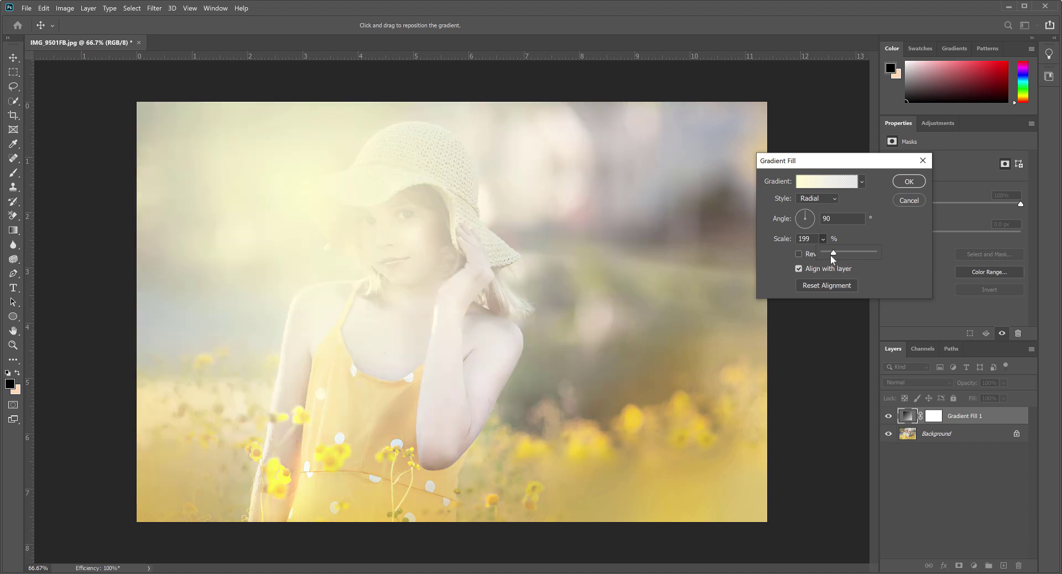
left_click_drag(834, 254, 832, 257)
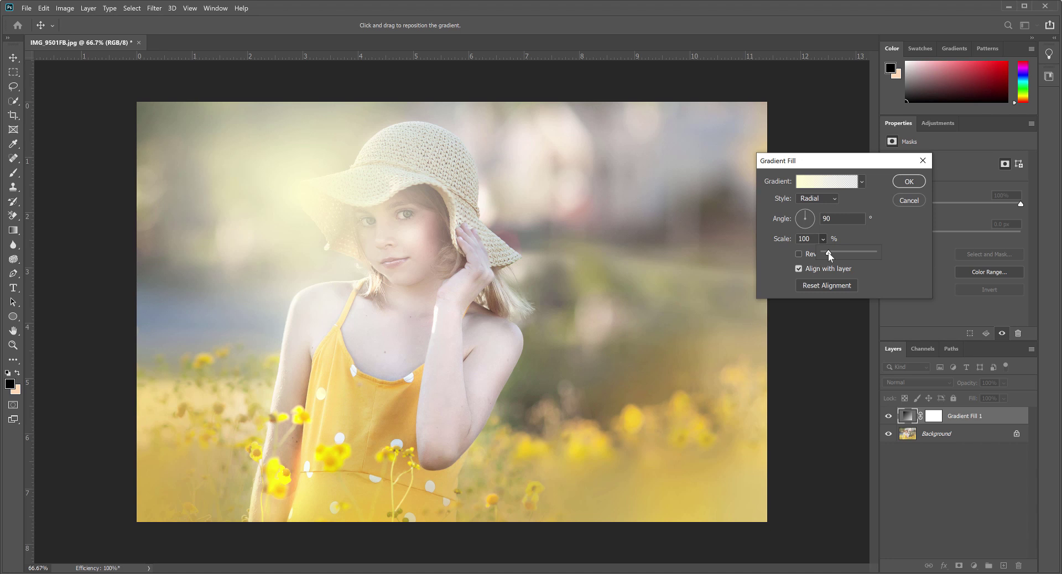
left_click_drag(828, 252, 829, 253)
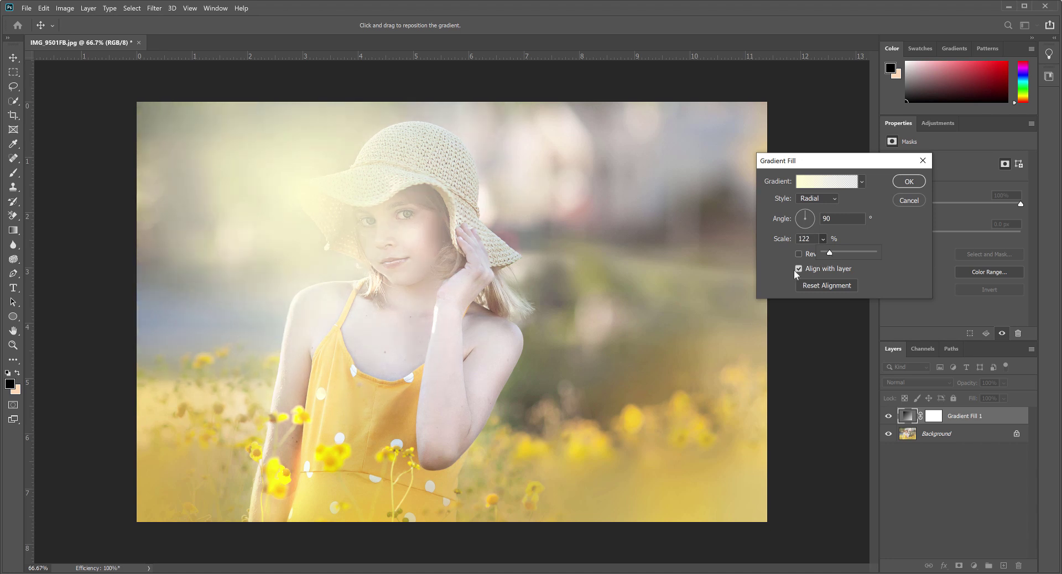
left_click_drag(829, 253, 827, 253)
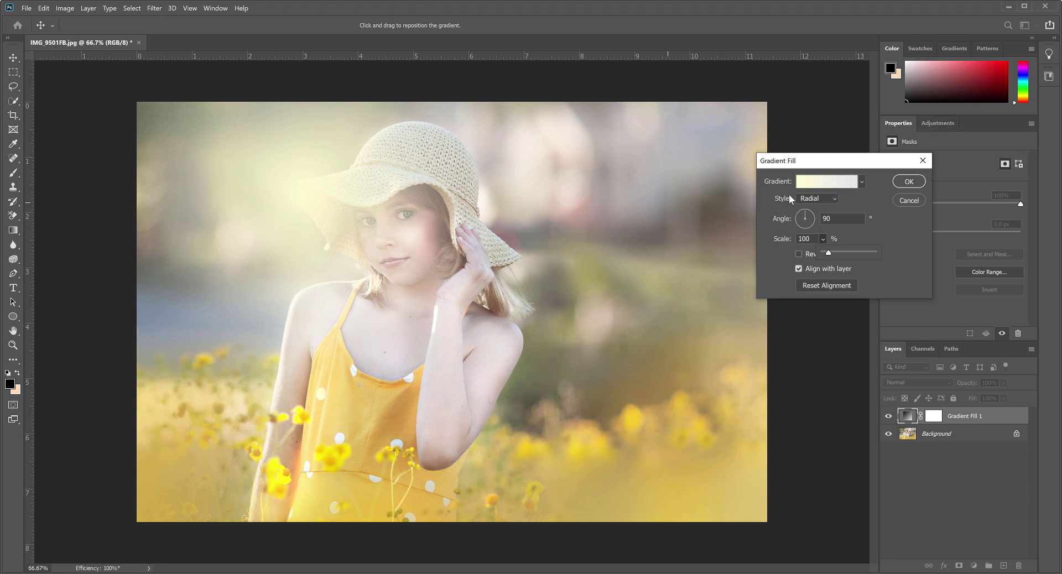
left_click(908, 181)
key("b")
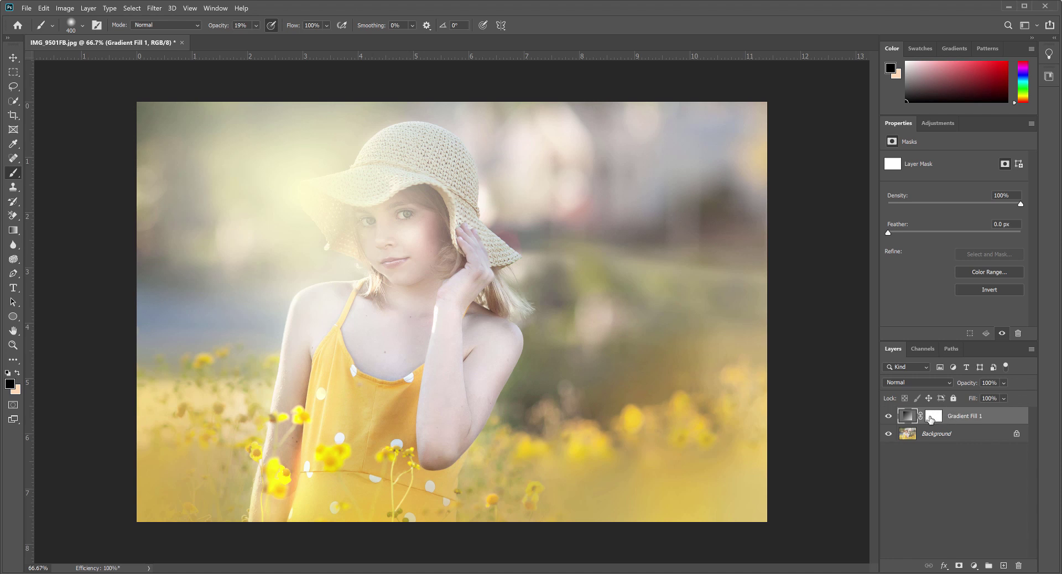
Step: Target the Gradient Fill 1 layer mask and paint the glow off the girl's face
left_click(931, 418)
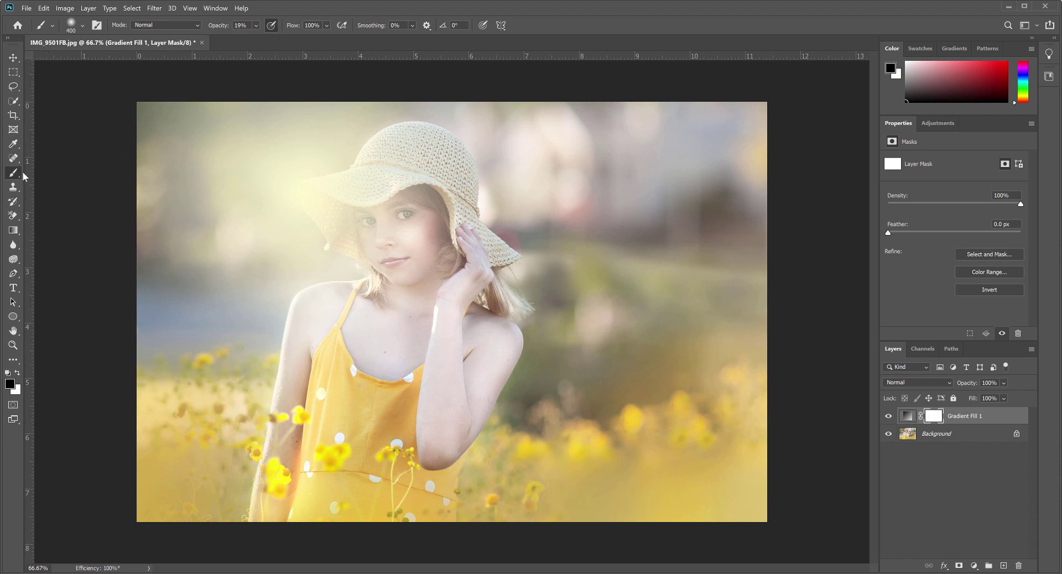
left_click(256, 26)
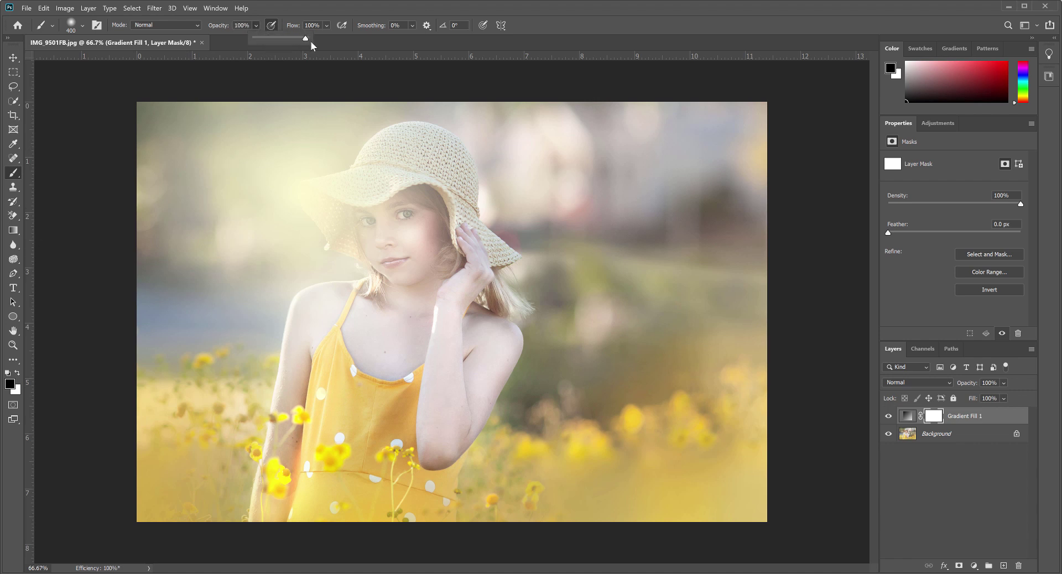
mouse_move(408, 243)
left_mouse_down()
mouse_move(402, 252)
mouse_move(385, 222)
mouse_move(410, 210)
mouse_move(435, 283)
mouse_move(410, 285)
mouse_move(385, 322)
mouse_move(425, 312)
mouse_move(448, 290)
mouse_move(419, 174)
mouse_move(418, 213)
mouse_move(398, 224)
mouse_move(420, 239)
mouse_move(428, 276)
left_mouse_up()
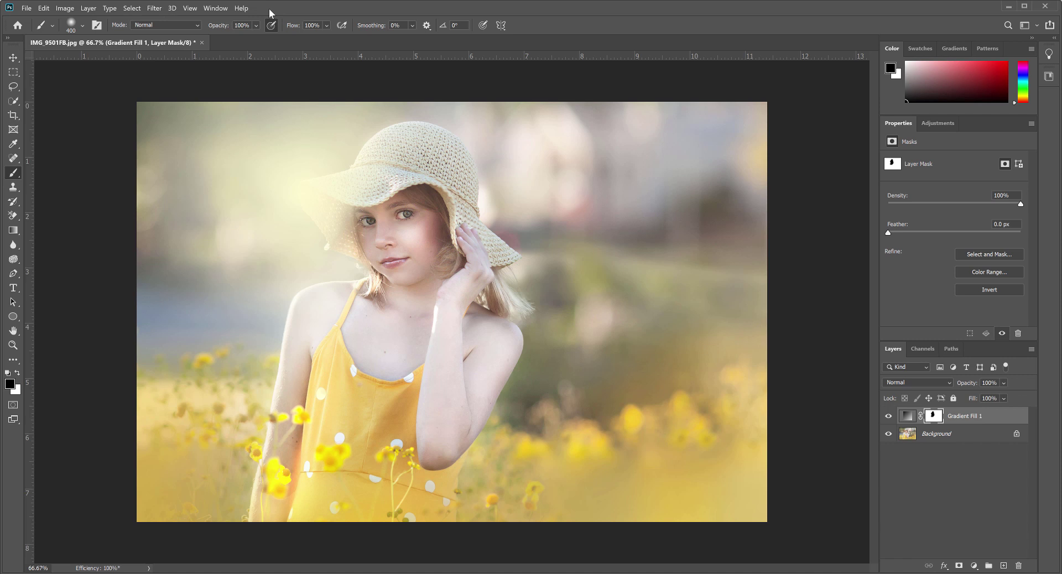
left_click(255, 26)
left_click(371, 188)
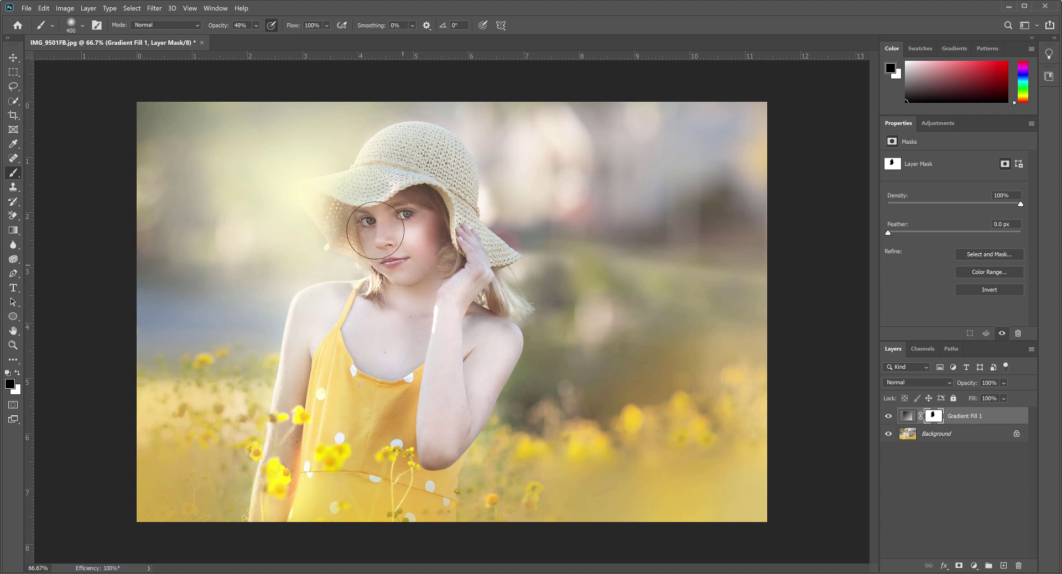
Step: At 15% brush opacity, paint black over the hat brim to clear the glow
left_click(256, 25)
left_click(332, 202)
mouse_move(332, 202)
left_mouse_down()
mouse_move(318, 194)
mouse_move(368, 152)
left_mouse_up()
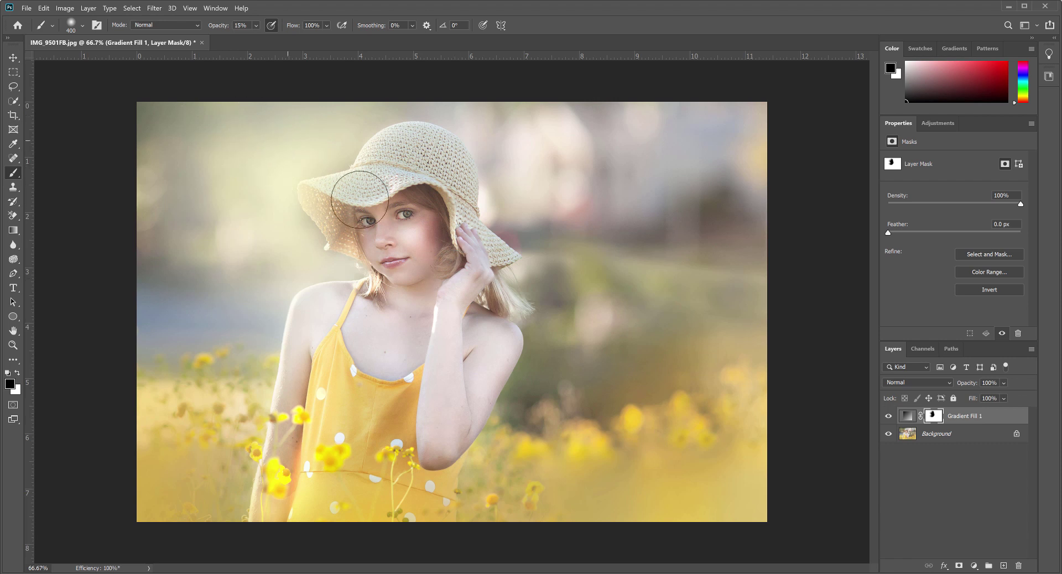
mouse_move(336, 214)
left_mouse_down()
mouse_move(331, 201)
mouse_move(359, 231)
mouse_move(305, 212)
mouse_move(385, 220)
mouse_move(396, 209)
left_mouse_up()
left_click(888, 417)
left_click(888, 418)
left_click(888, 417)
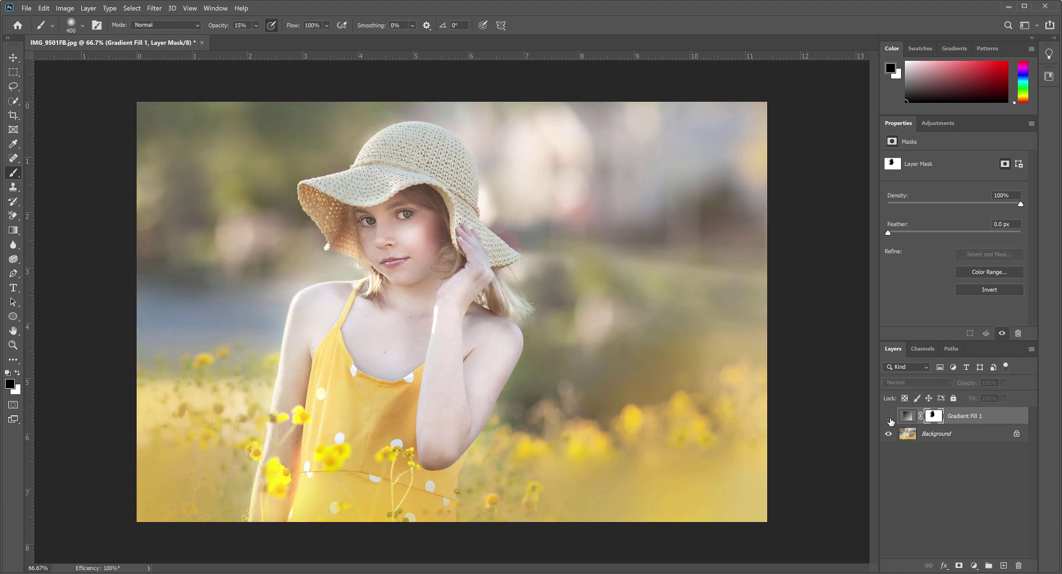
left_click(889, 417)
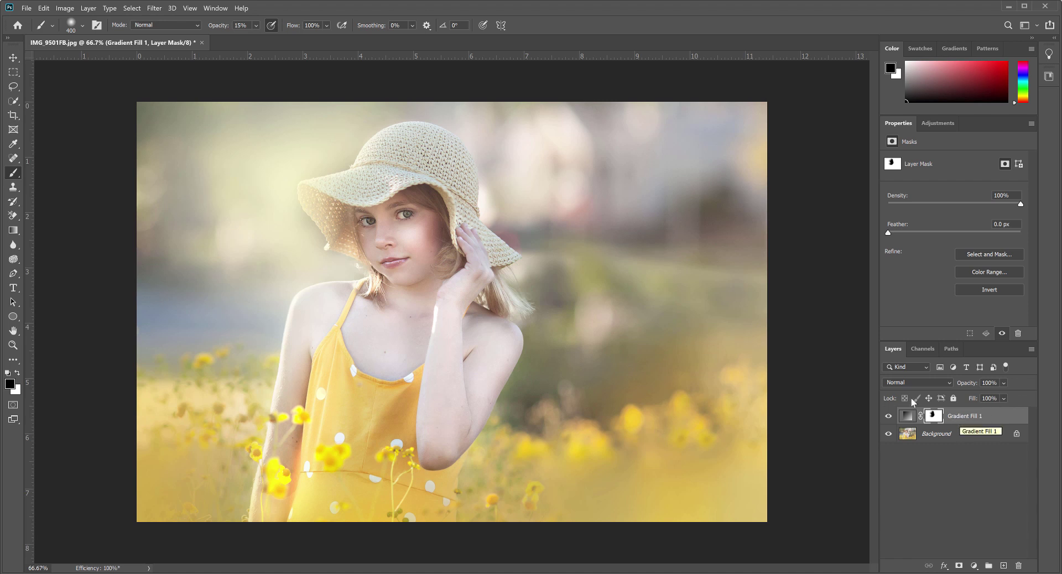
left_click_drag(910, 416, 943, 420)
Step: Set Gradient Fill 1's blend mode to Screen, then reopen the list to preview alternatives
left_click(934, 383)
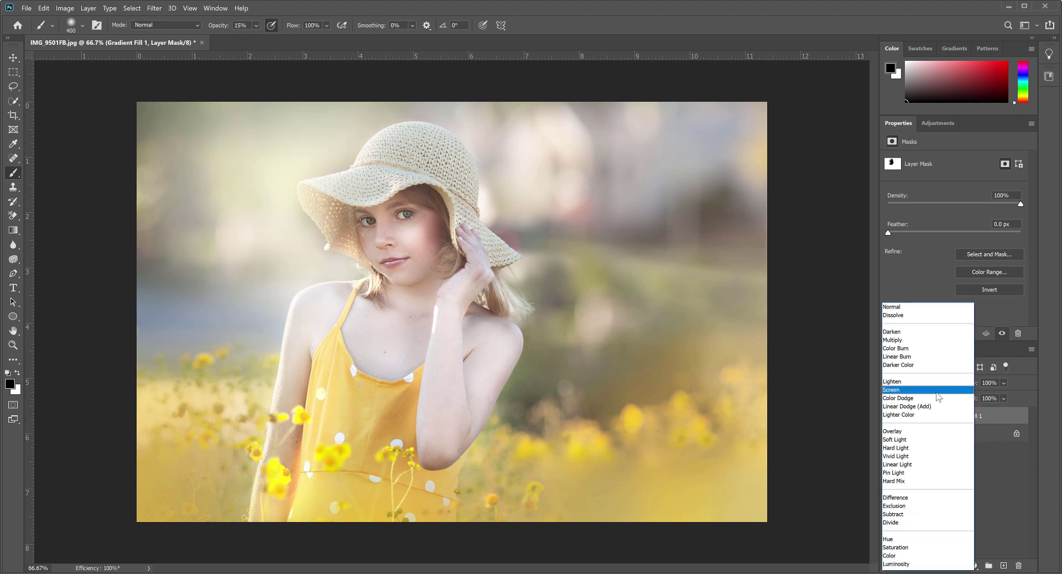
left_click(937, 395)
left_click(921, 382)
Step: Keep Screen as the Gradient Fill 1 blend mode
left_click(902, 391)
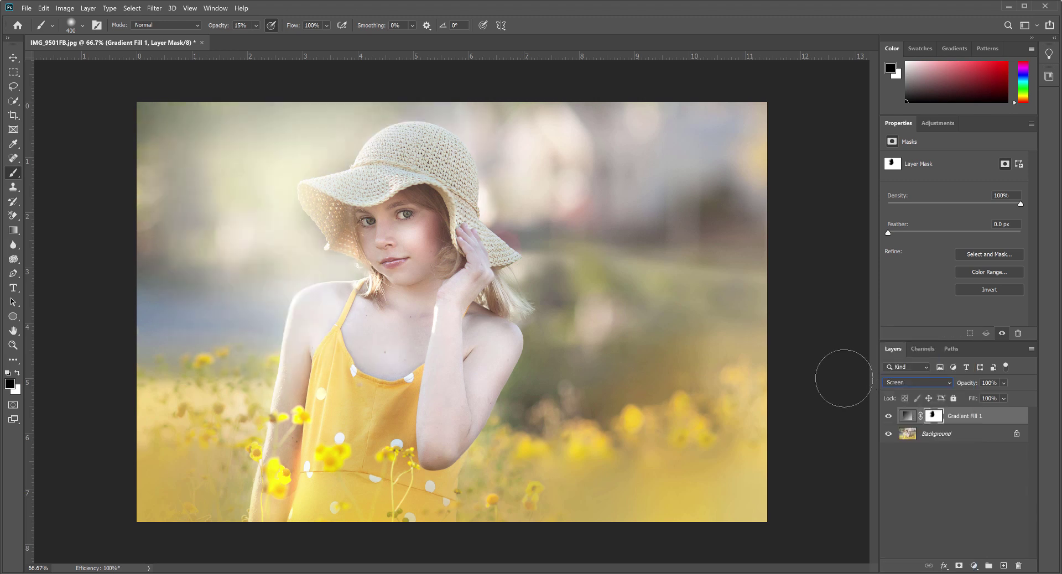